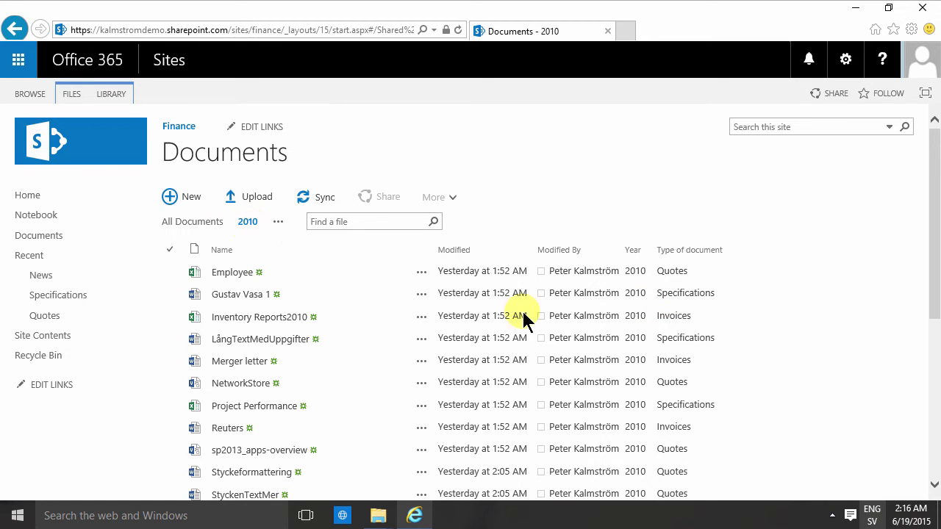
# Check the Year column's filter options in the All Documents view and return to the 2010 view
pyautogui.click(210, 224)
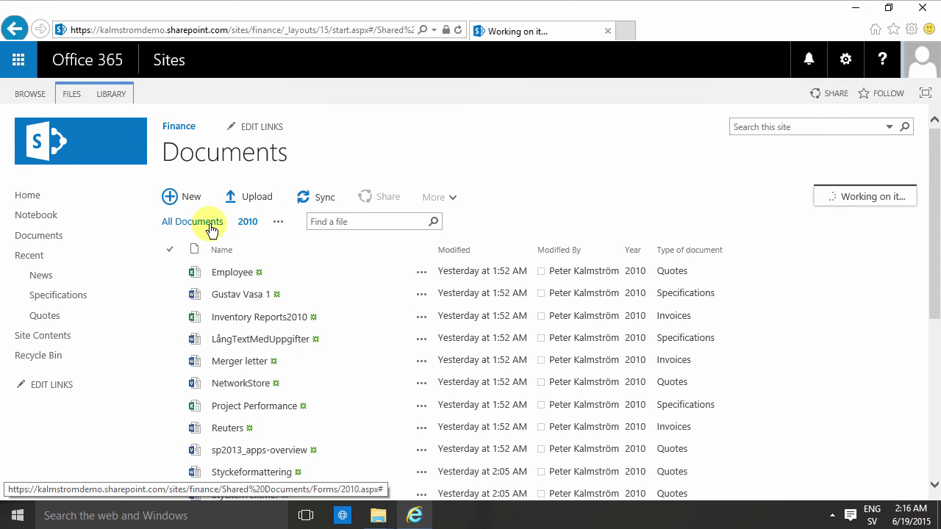
pyautogui.click(632, 250)
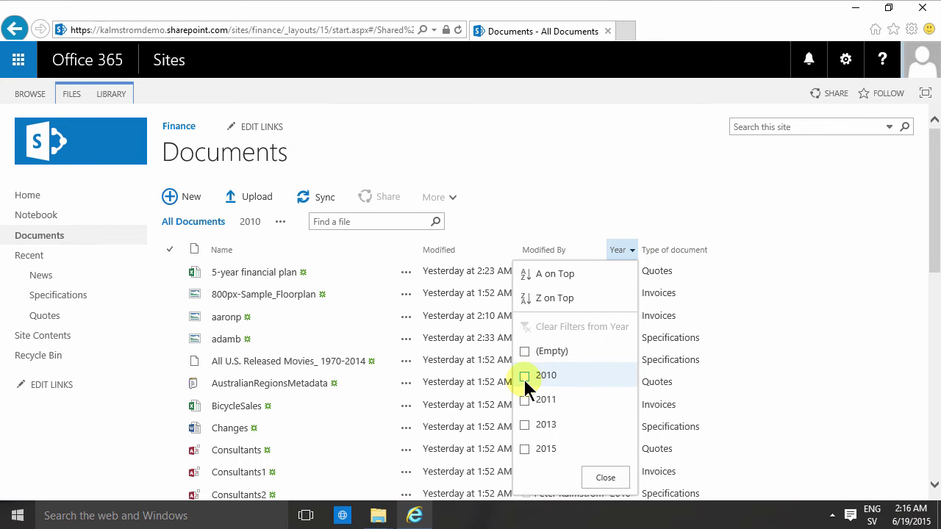
pyautogui.click(789, 326)
pyautogui.click(249, 222)
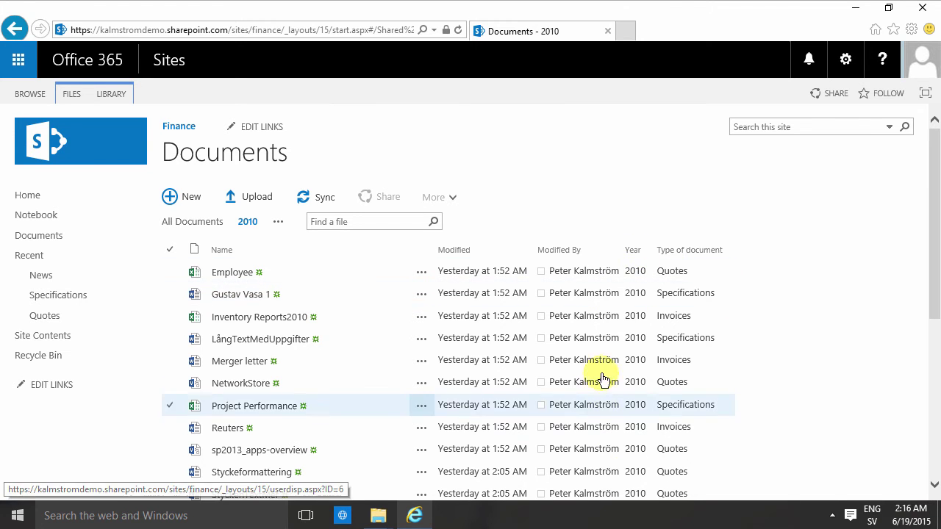
pyautogui.moveTo(598, 296)
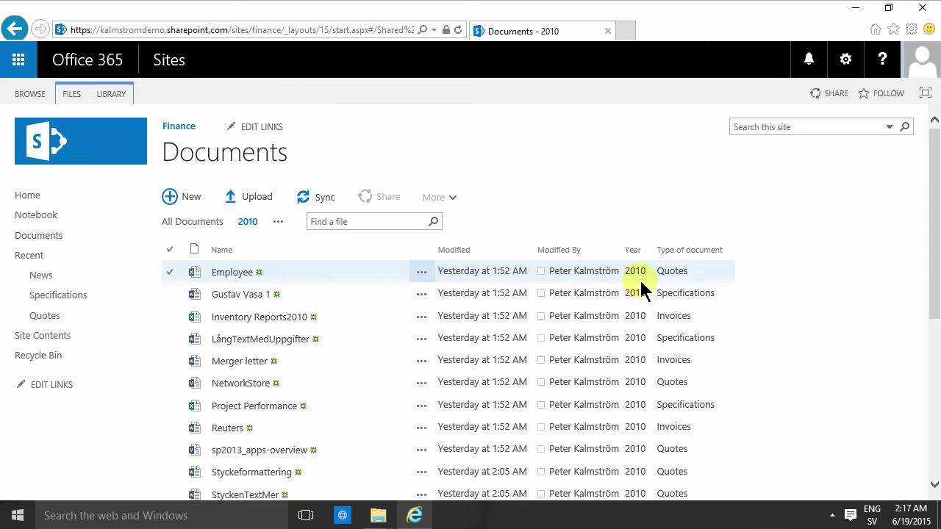
# Modify the 2010 view to hide the Year, Modified By and Modified columns, and save the view
pyautogui.click(277, 222)
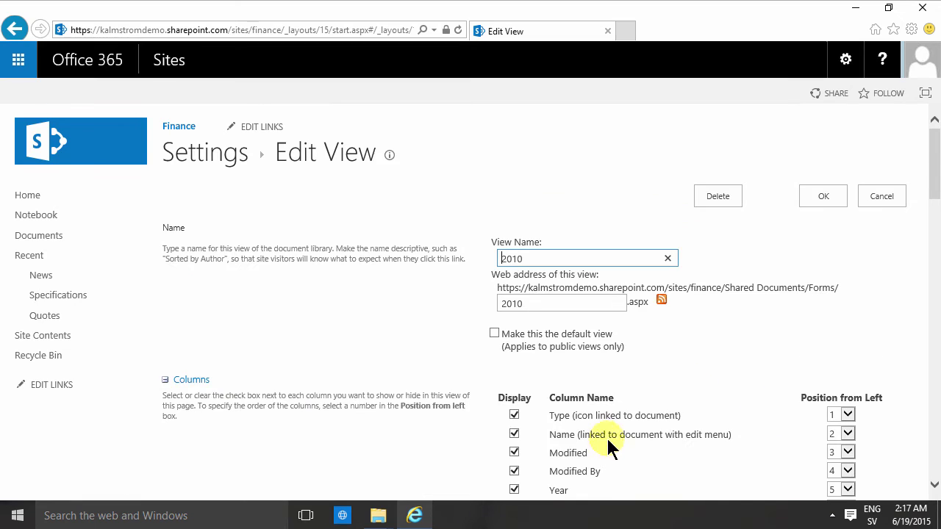
pyautogui.scroll(-2, 607, 439)
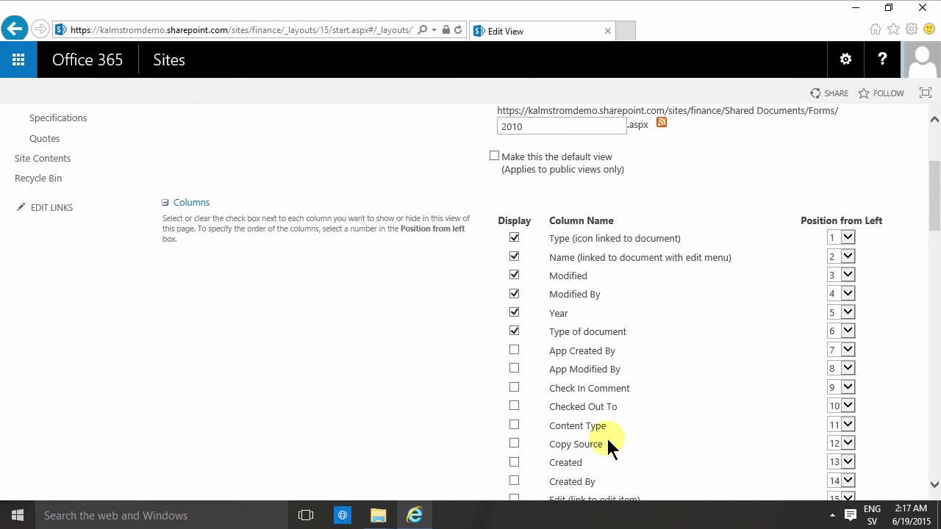
pyautogui.click(514, 311)
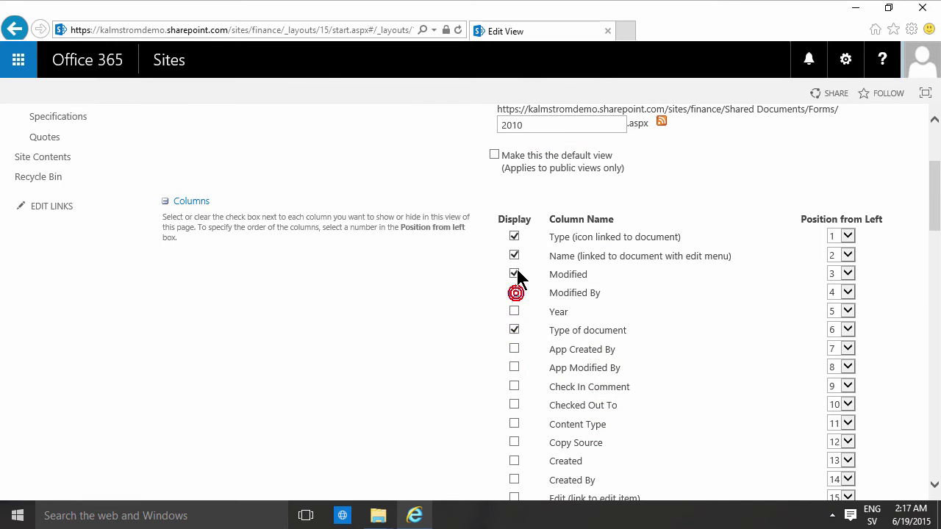
pyautogui.click(514, 273)
pyautogui.scroll(2, 611, 300)
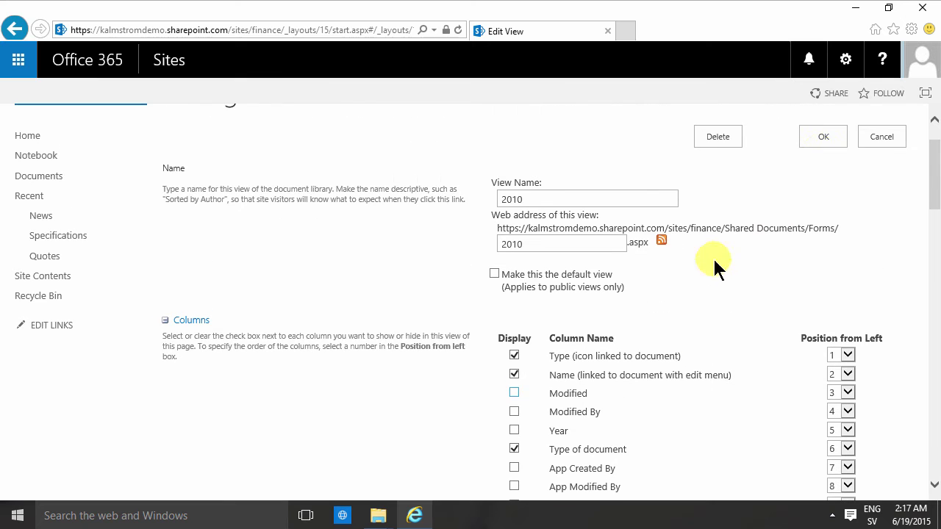
pyautogui.click(835, 138)
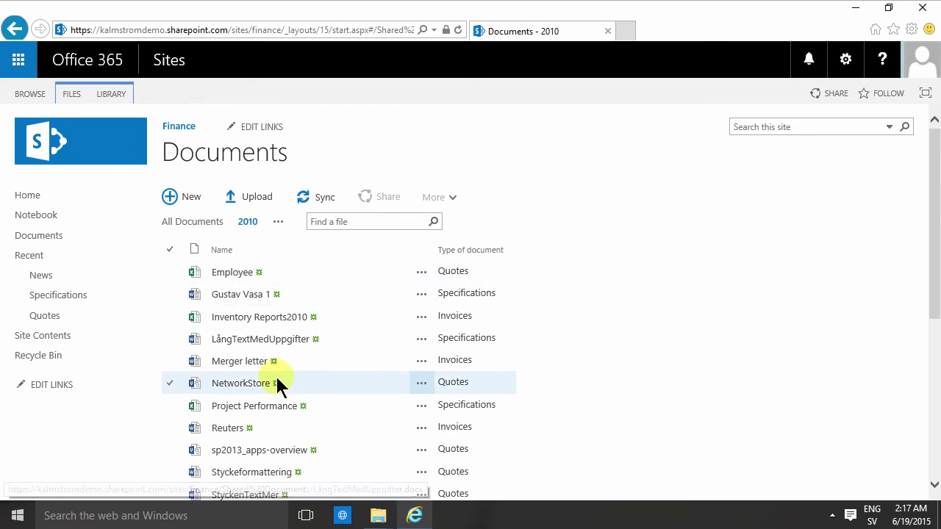
pyautogui.scroll(-3, 276, 379)
pyautogui.scroll(3, 279, 385)
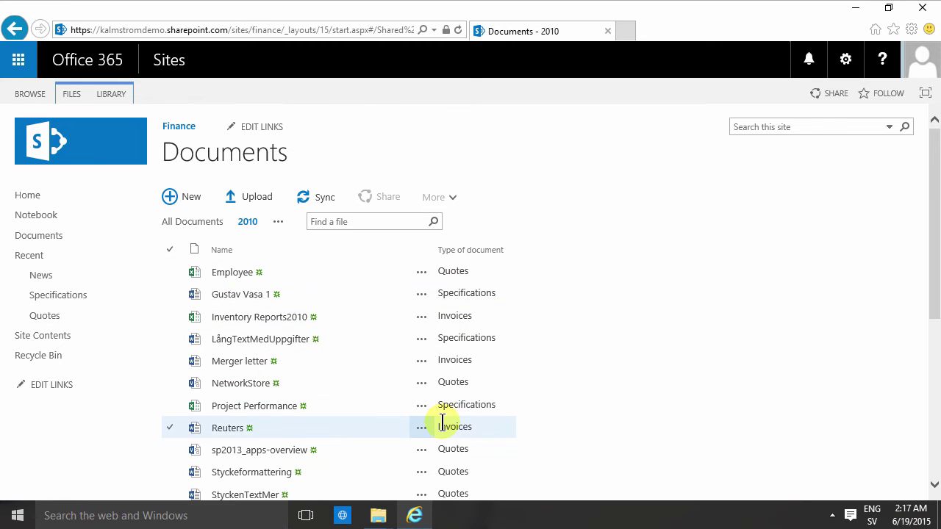
pyautogui.scroll(-1, 442, 423)
pyautogui.scroll(1, 437, 419)
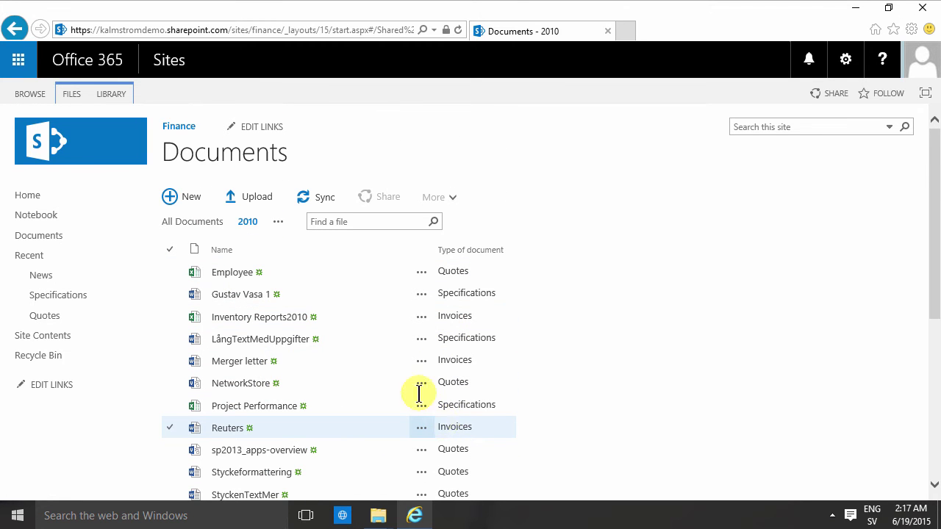
# Start a new standard view for the document library and name it Grouped
pyautogui.click(279, 224)
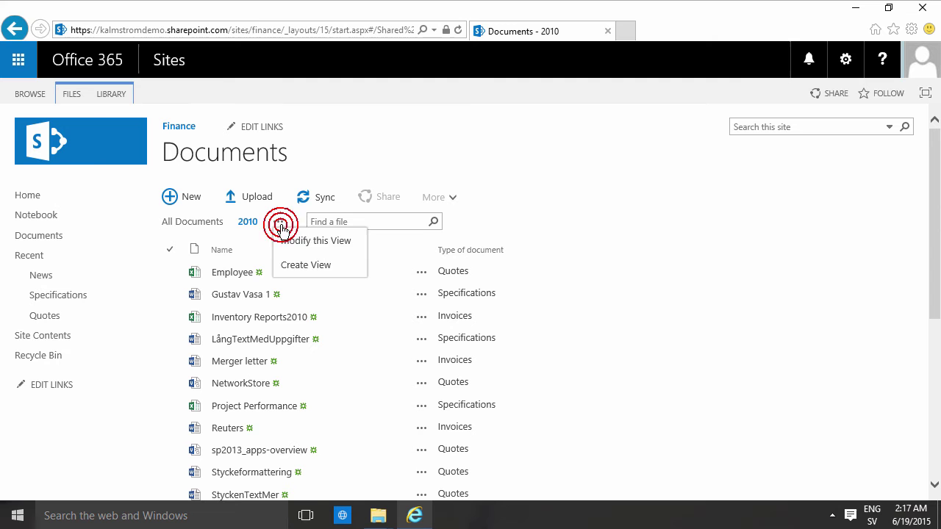
pyautogui.click(303, 269)
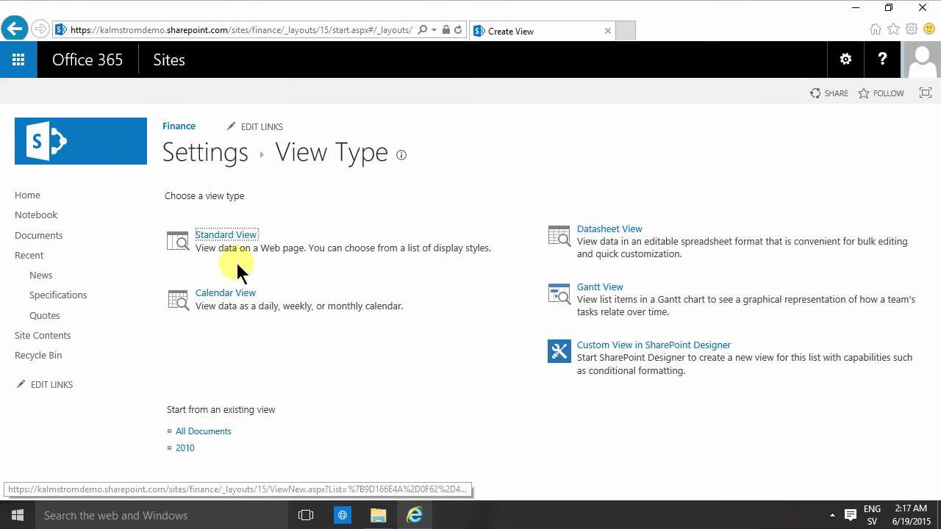
pyautogui.click(218, 236)
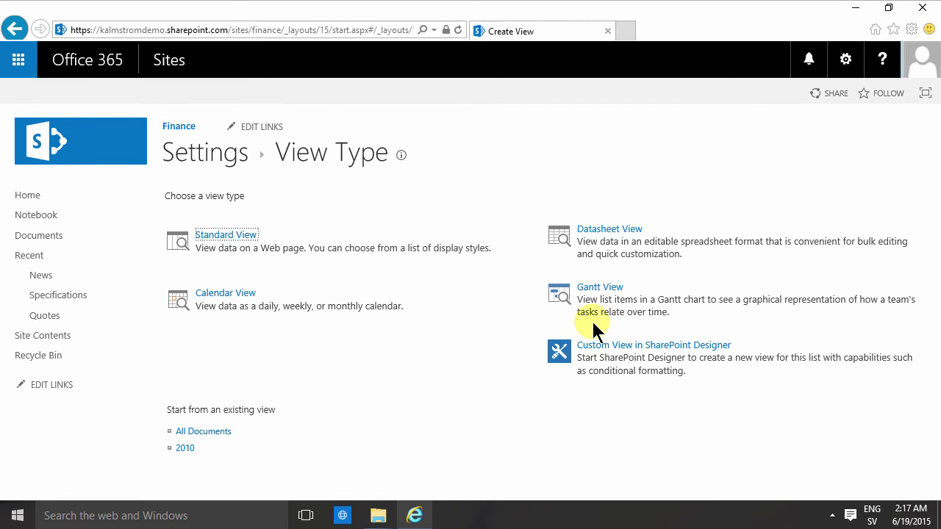
pyautogui.write('Grouped')
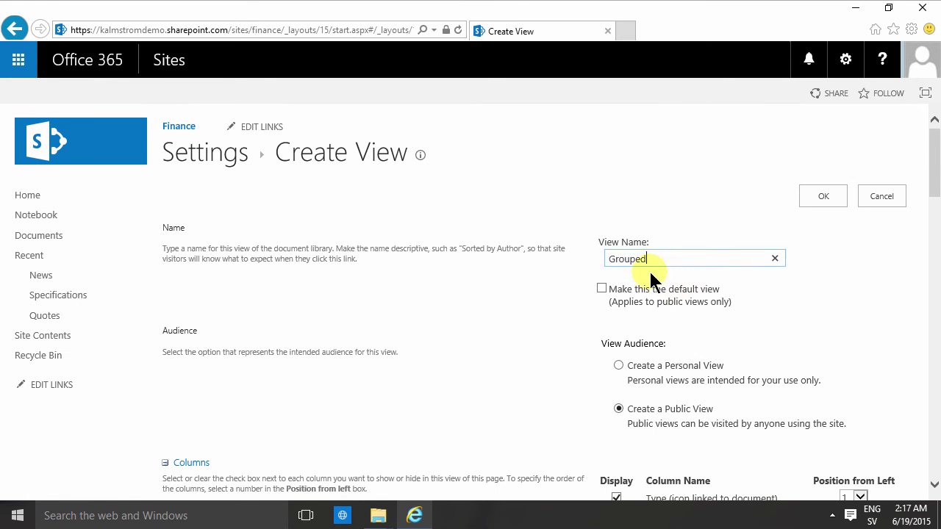
# Set Year as the first column to group by in the new view
pyautogui.scroll(-4, 626, 342)
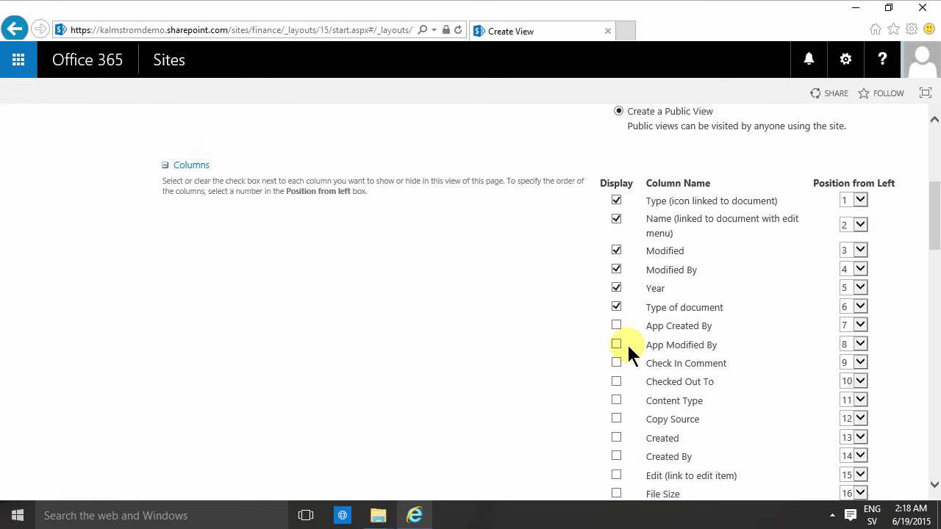
pyautogui.scroll(-2, 626, 343)
pyautogui.scroll(-8, 629, 347)
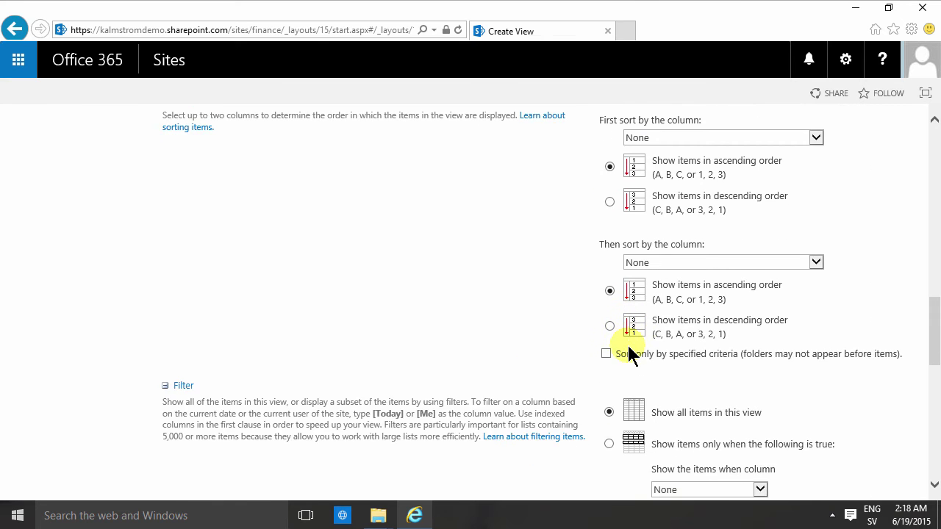
pyautogui.scroll(-3, 628, 353)
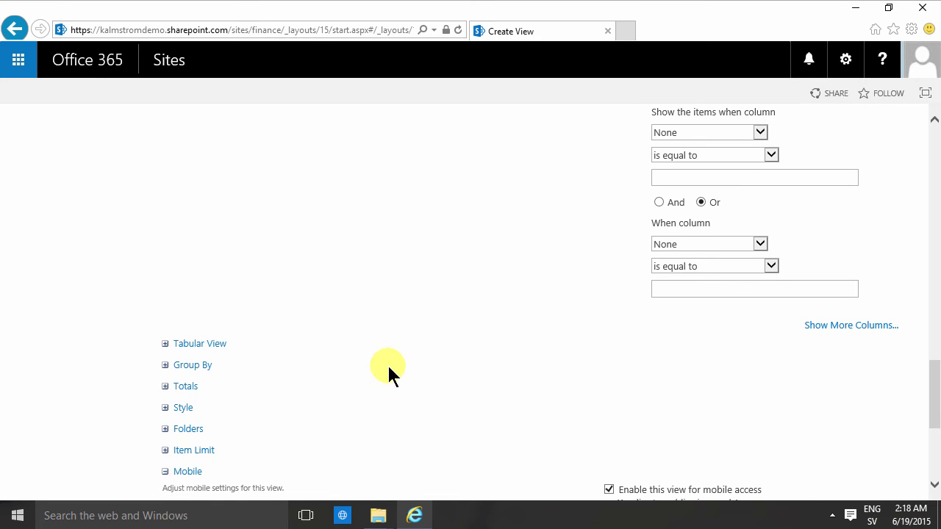
pyautogui.click(168, 367)
pyautogui.scroll(-3, 649, 408)
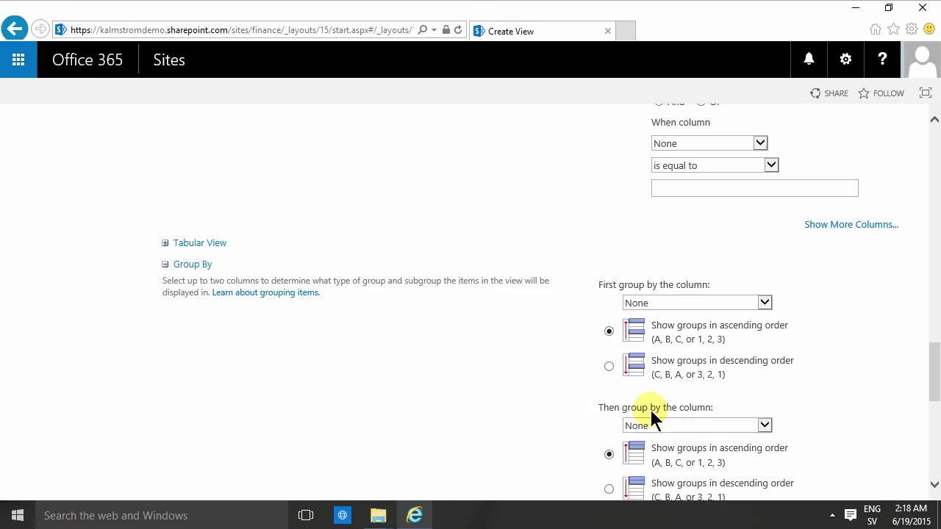
pyautogui.click(764, 284)
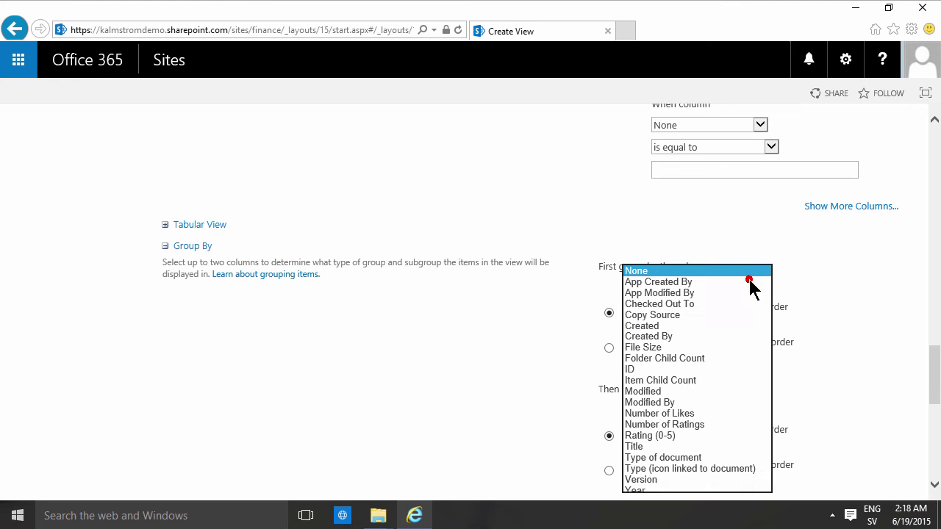
pyautogui.click(670, 457)
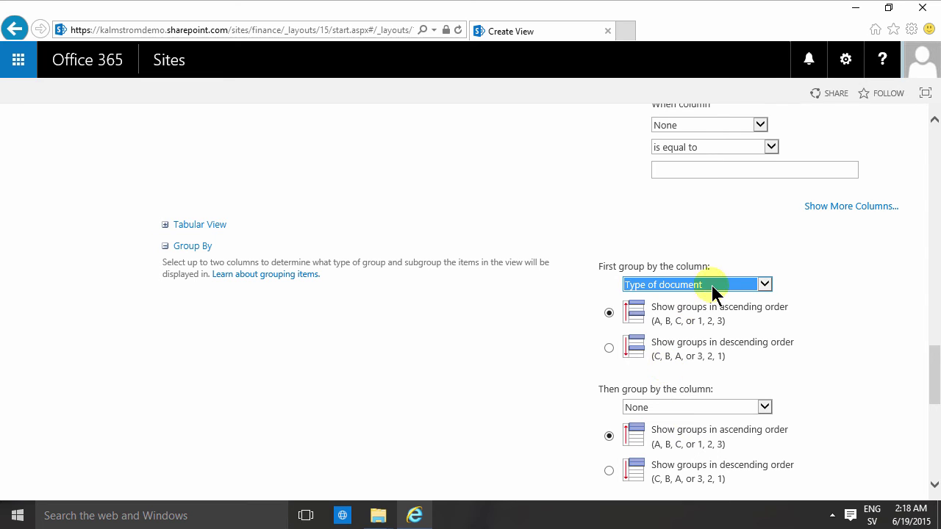
pyautogui.click(711, 285)
pyautogui.click(640, 287)
# Set Type of document as the second column to group by and save the new view
pyautogui.click(690, 407)
pyautogui.click(672, 456)
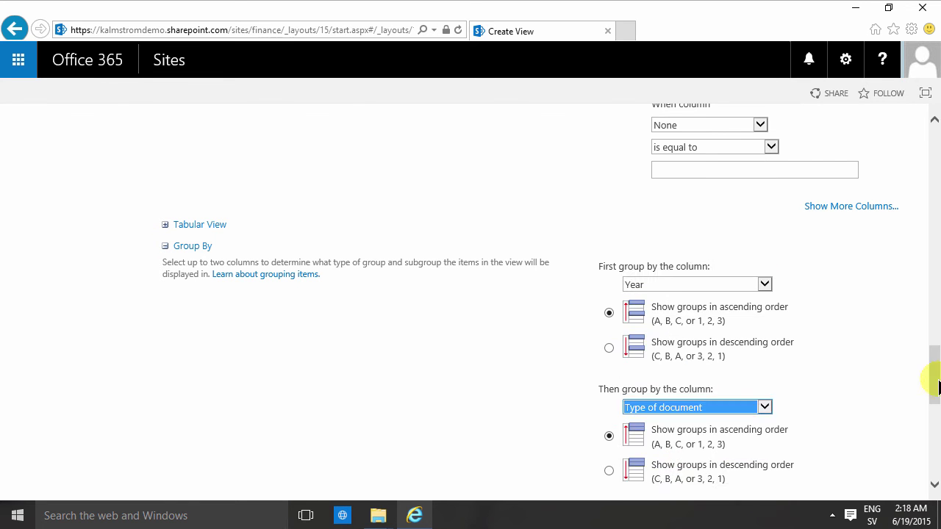
pyautogui.moveTo(933, 375)
pyautogui.mouseDown()
pyautogui.moveTo(934, 399)
pyautogui.moveTo(935, 388)
pyautogui.mouseUp()
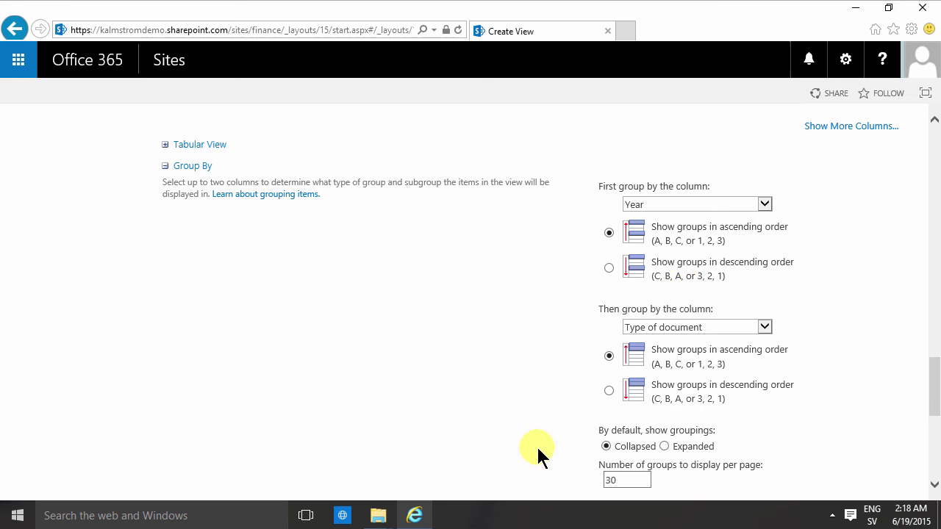
pyautogui.moveTo(933, 378); pyautogui.dragTo(927, 121)
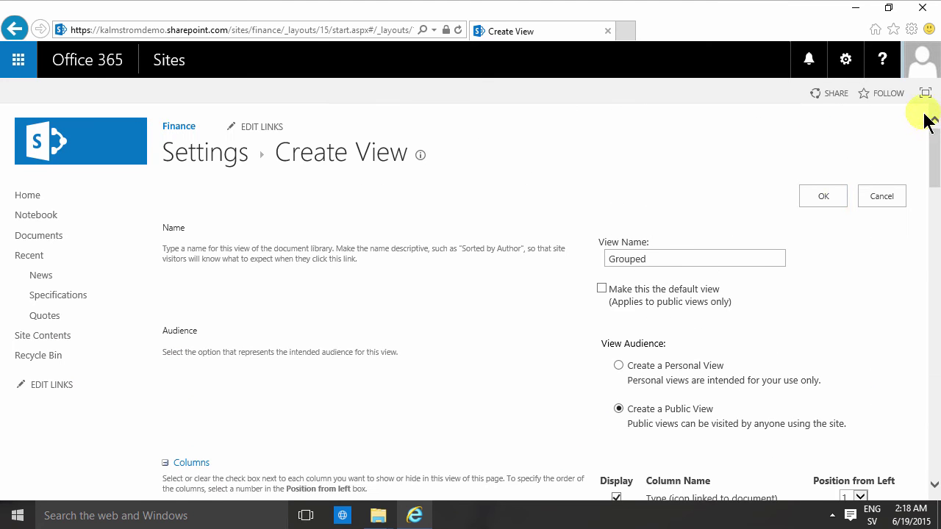
pyautogui.click(815, 197)
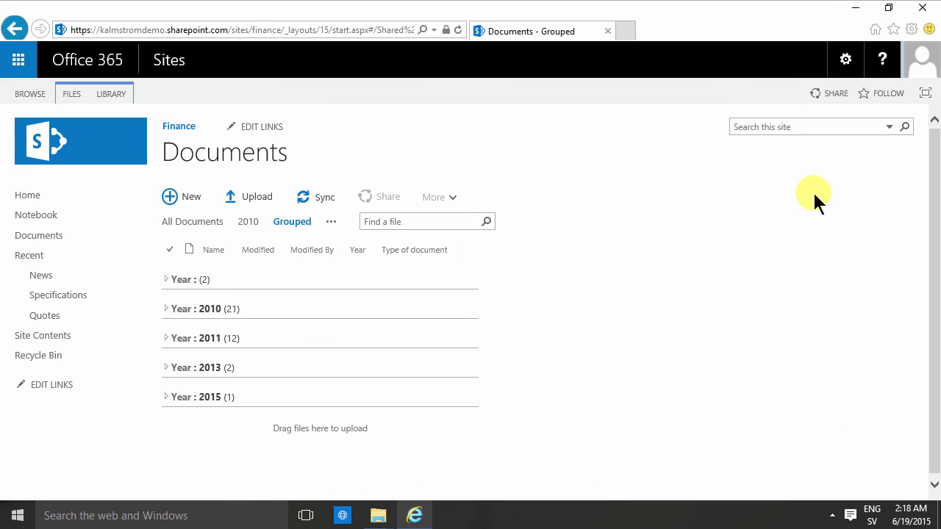
# Expand and collapse the group without a year, then the 2010 group and its Invoices subgroup, to inspect their contents
pyautogui.click(166, 279)
pyautogui.click(166, 279)
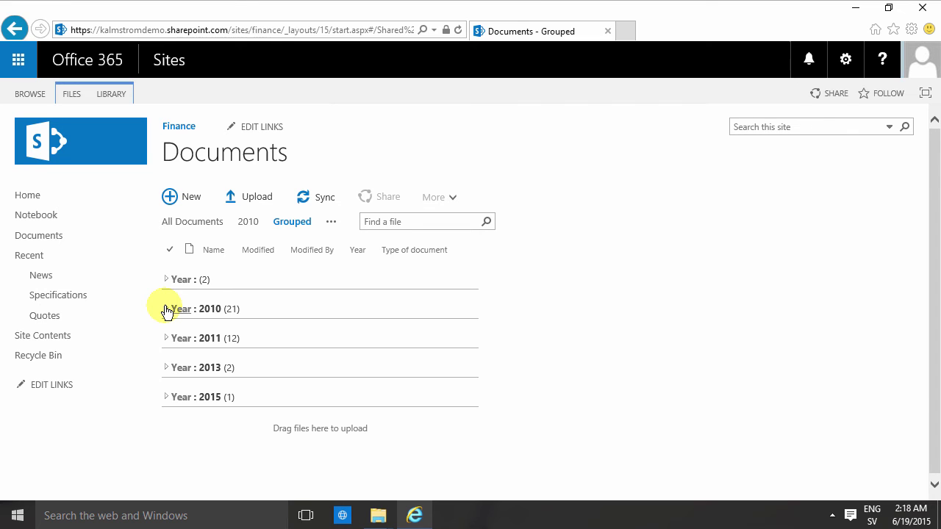
pyautogui.click(166, 308)
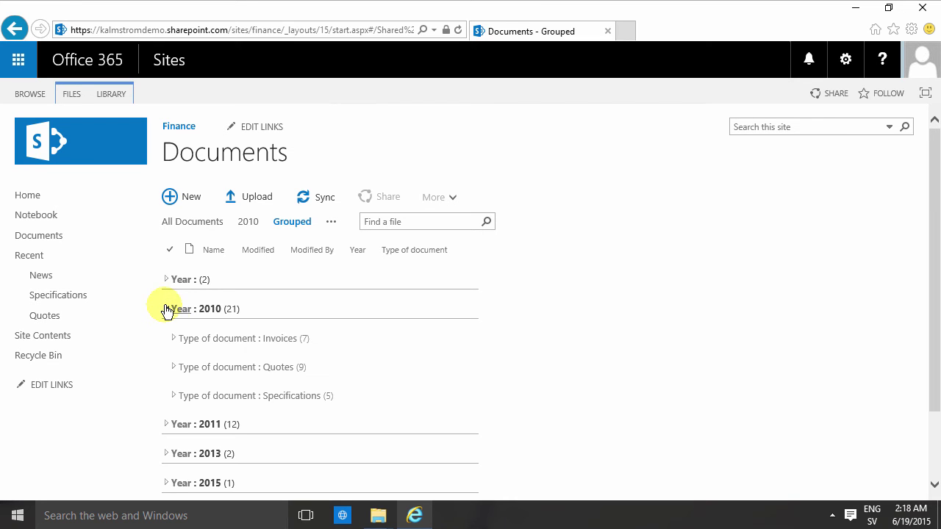
pyautogui.click(174, 339)
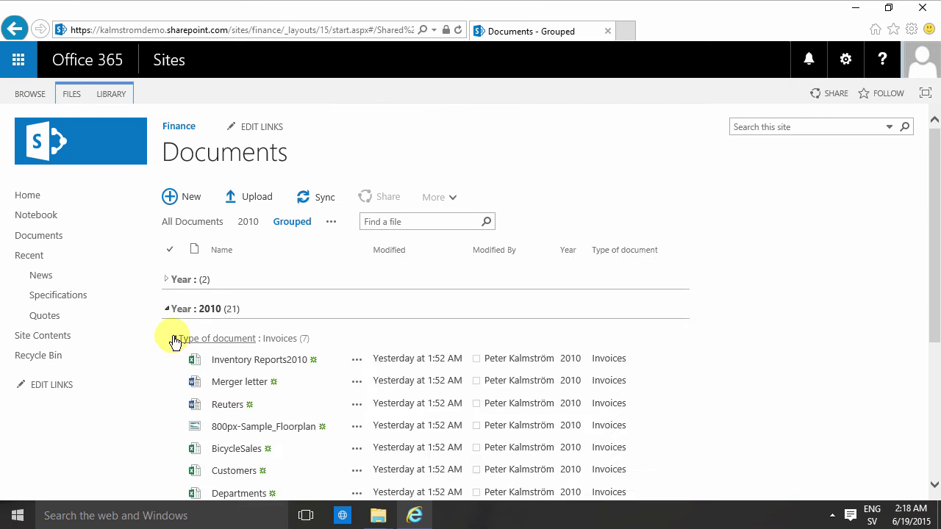
pyautogui.click(174, 339)
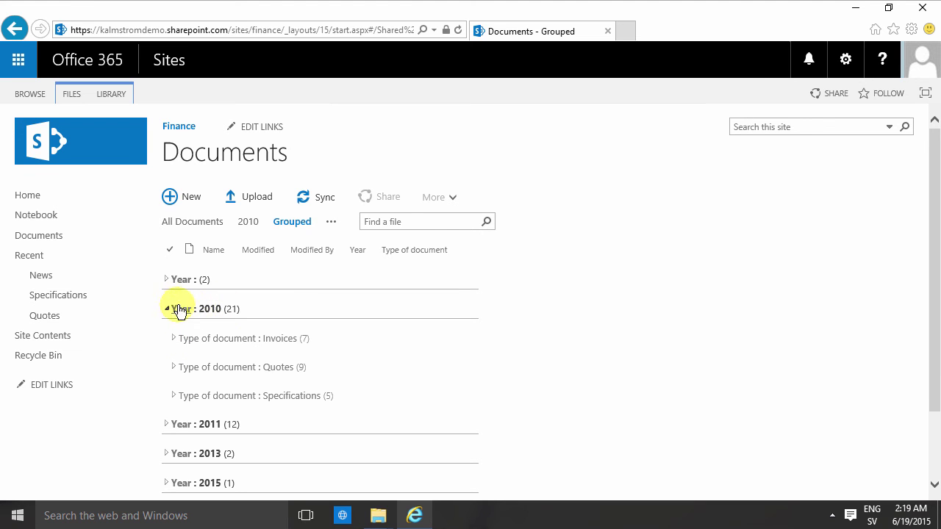
pyautogui.click(167, 308)
pyautogui.click(166, 308)
pyautogui.click(173, 339)
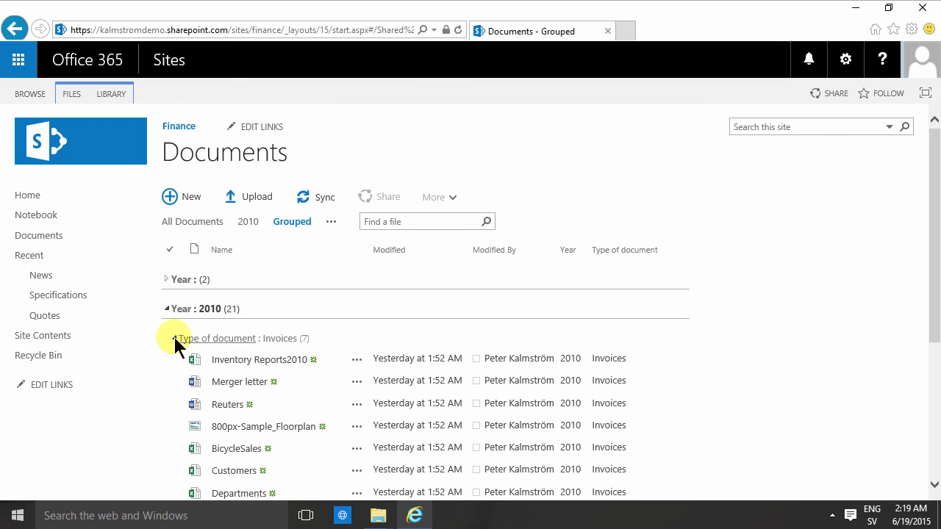
pyautogui.click(174, 340)
# Expand the 2011 group and review the document type subgroups under 2010 and 2011
pyautogui.scroll(-2, 236, 416)
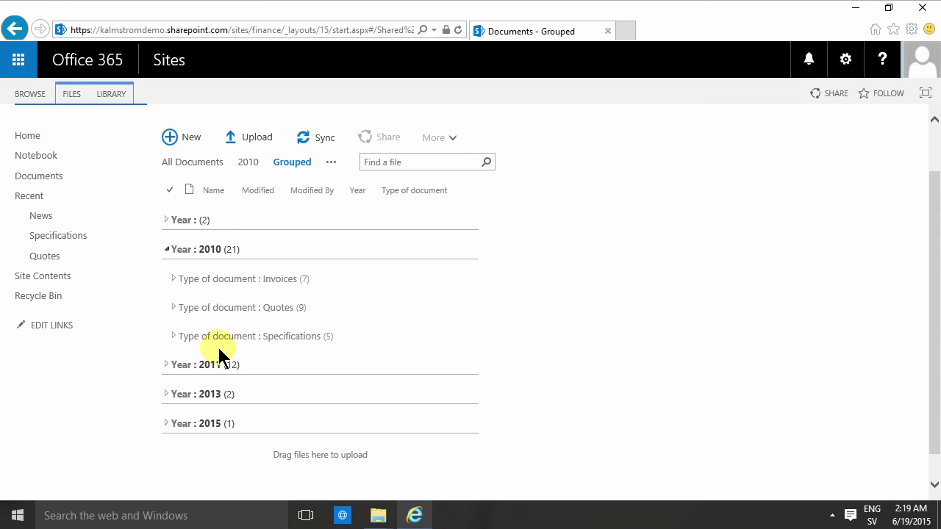
pyautogui.click(165, 367)
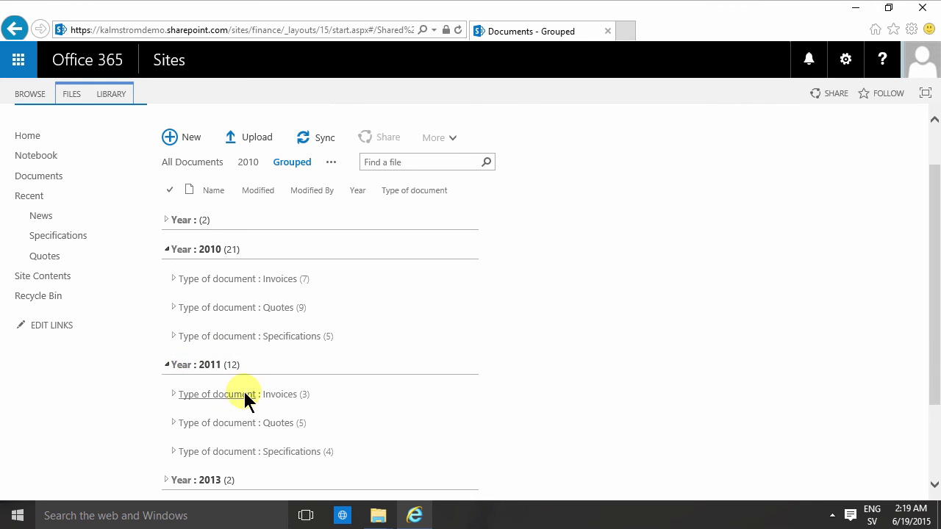
pyautogui.scroll(2, 245, 400)
pyautogui.scroll(-2, 245, 400)
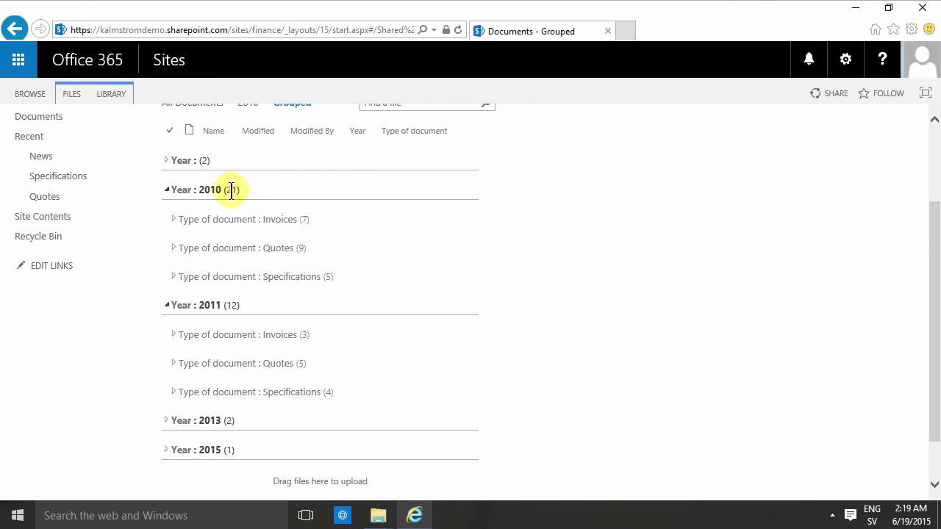
pyautogui.scroll(2, 244, 224)
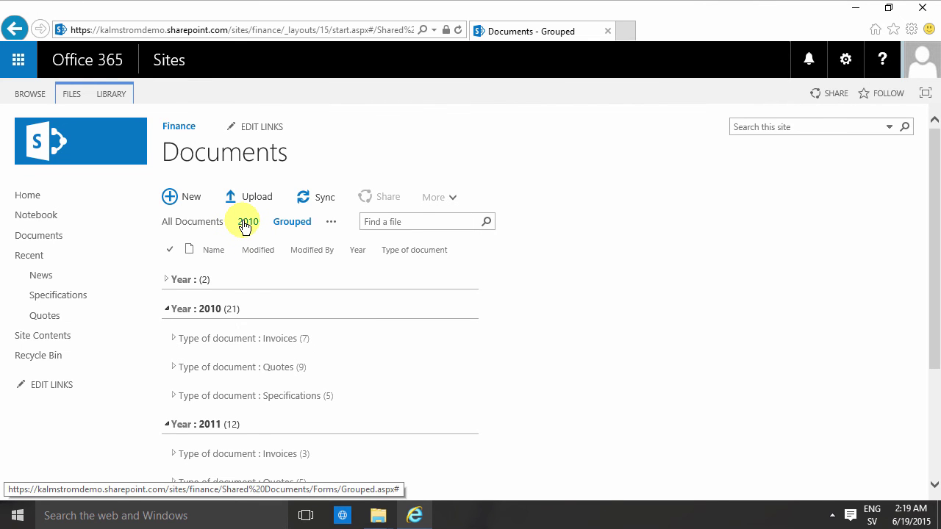
pyautogui.scroll(-2, 245, 225)
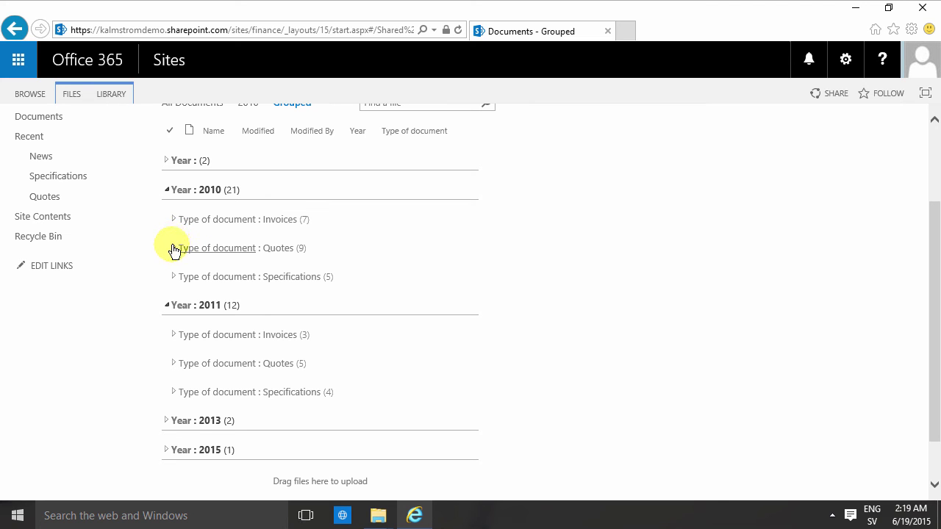
pyautogui.scroll(3, 250, 242)
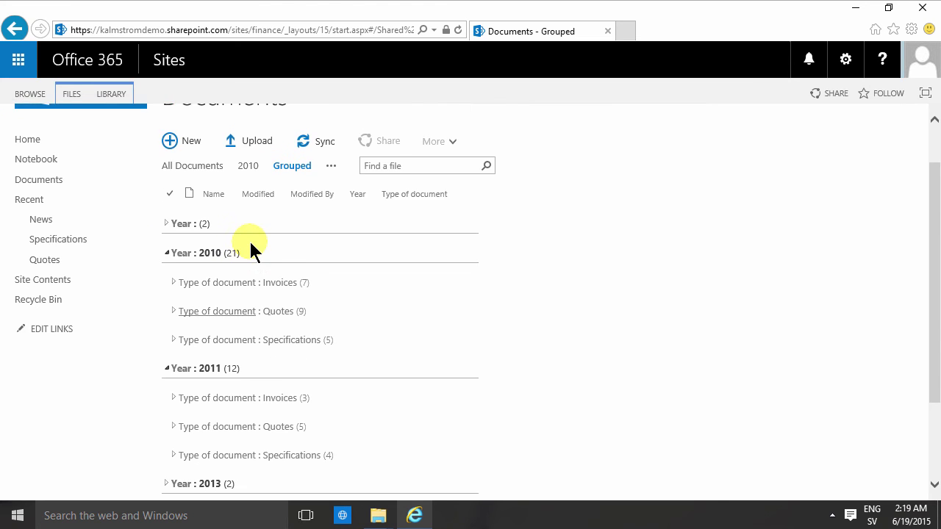
# View the alert options available for the library and dismiss them without choosing one
pyautogui.click(113, 94)
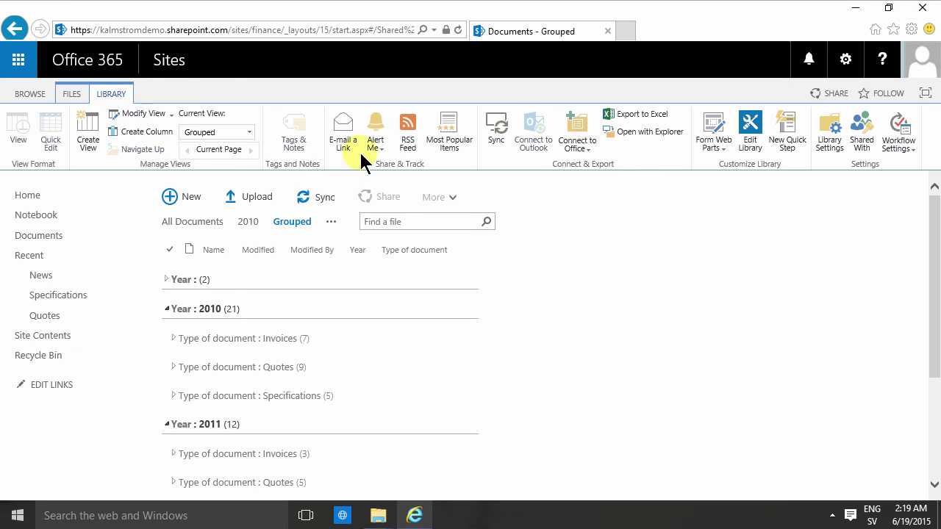
pyautogui.click(381, 150)
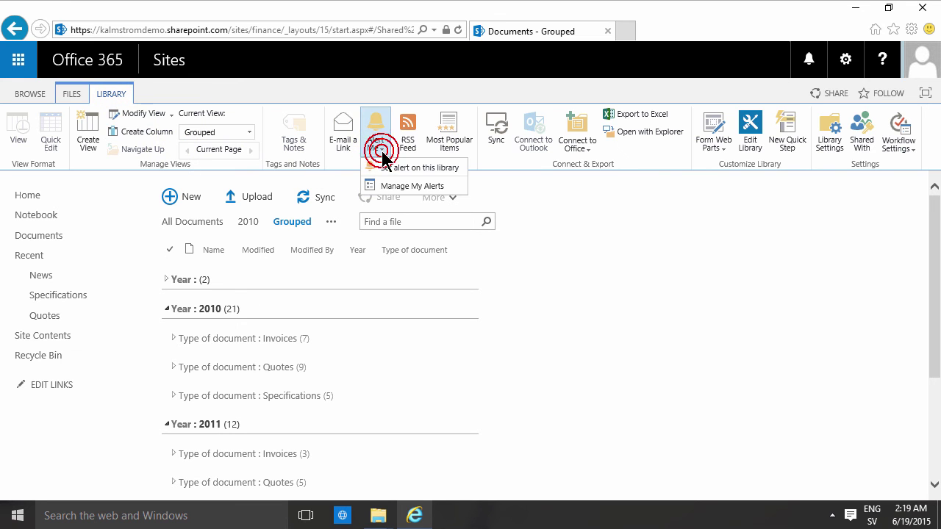
pyautogui.click(693, 294)
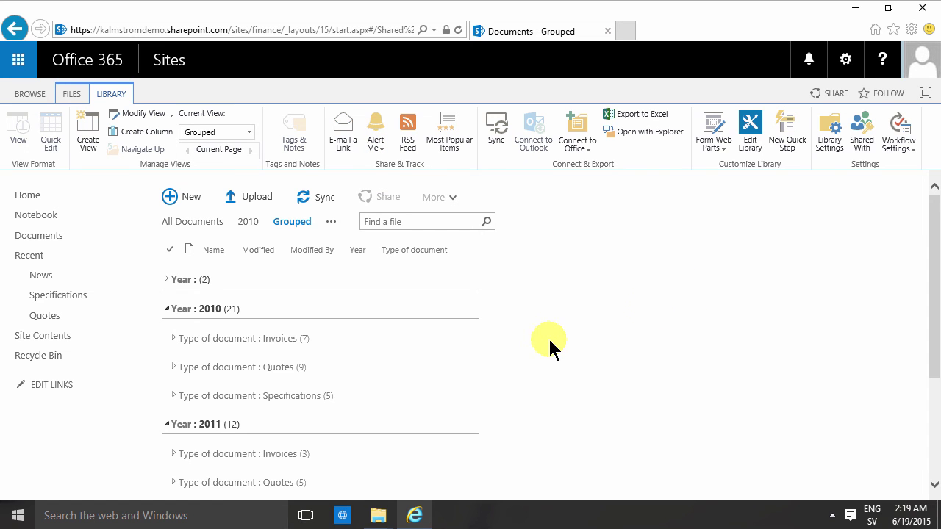